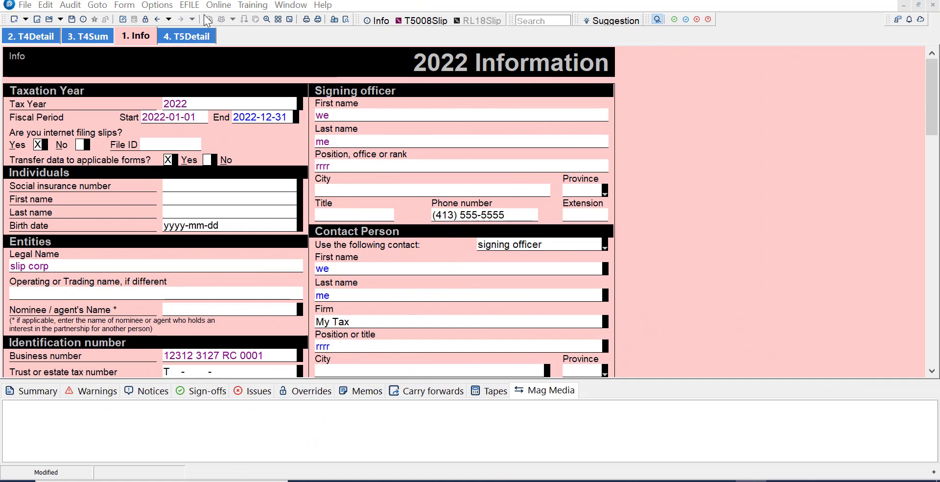
- Check the T4Sum and T5Detail forms, ending on the T4Detail slip with 14,000.00 employment income
left_click(88, 36)
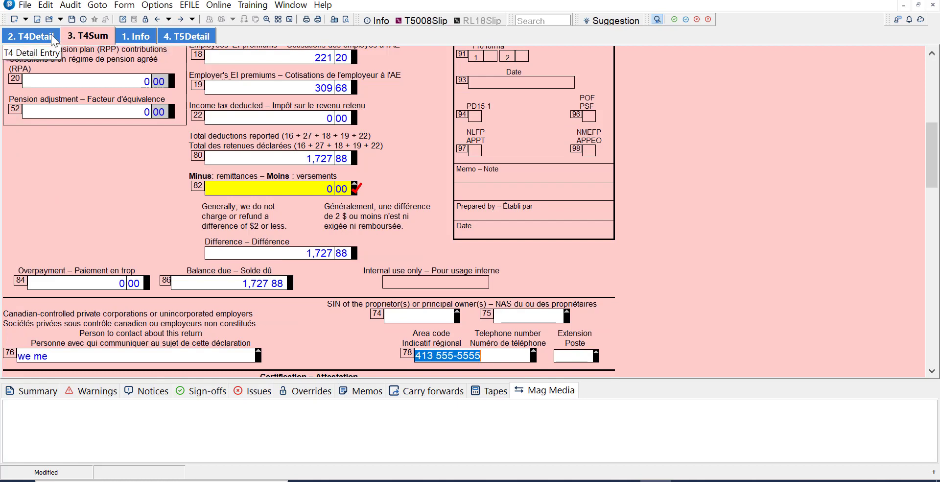
left_click(31, 36)
left_click(172, 37)
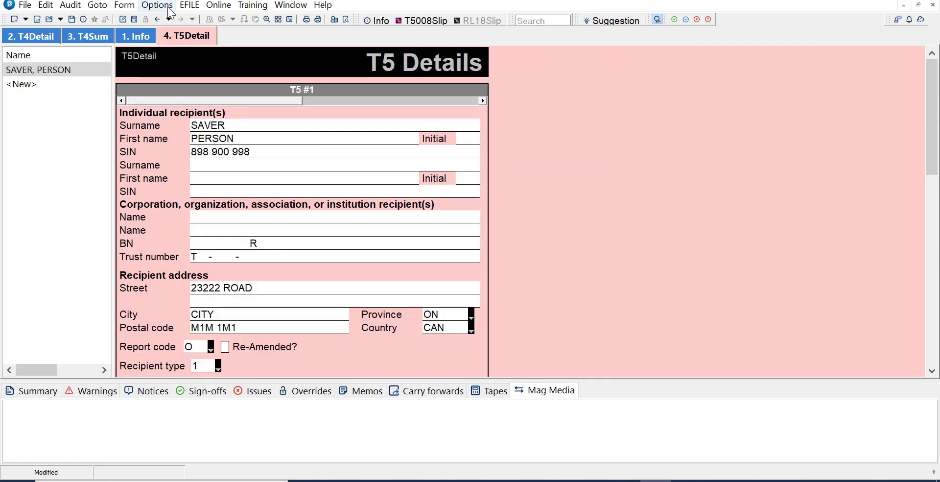
left_click(35, 38)
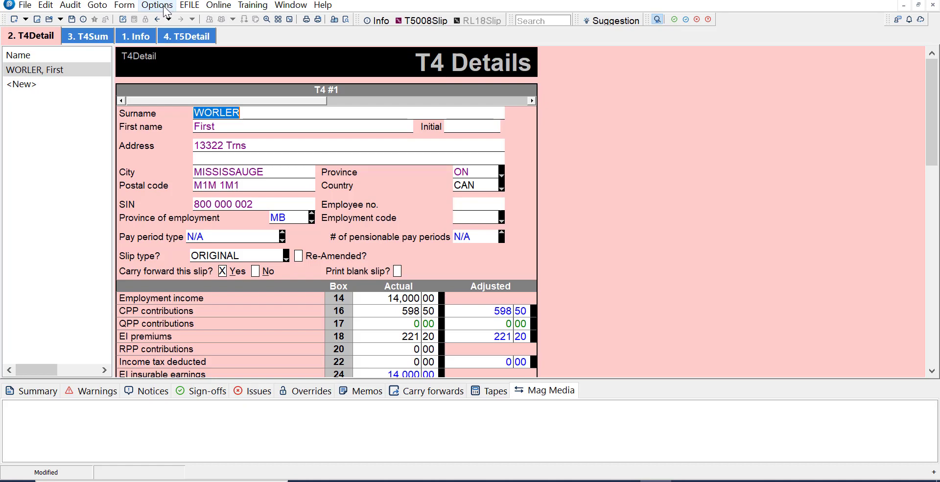
left_click(190, 5)
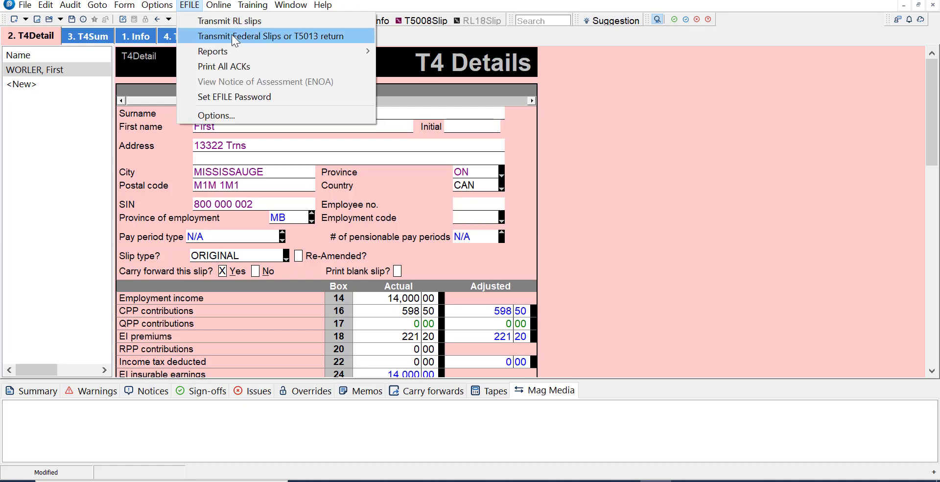
left_click(231, 34)
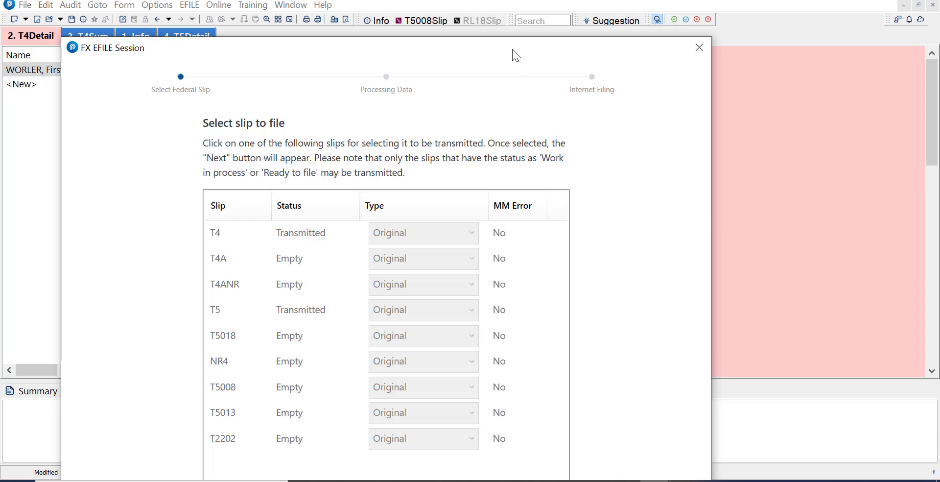
left_click_drag(512, 49, 545, 0)
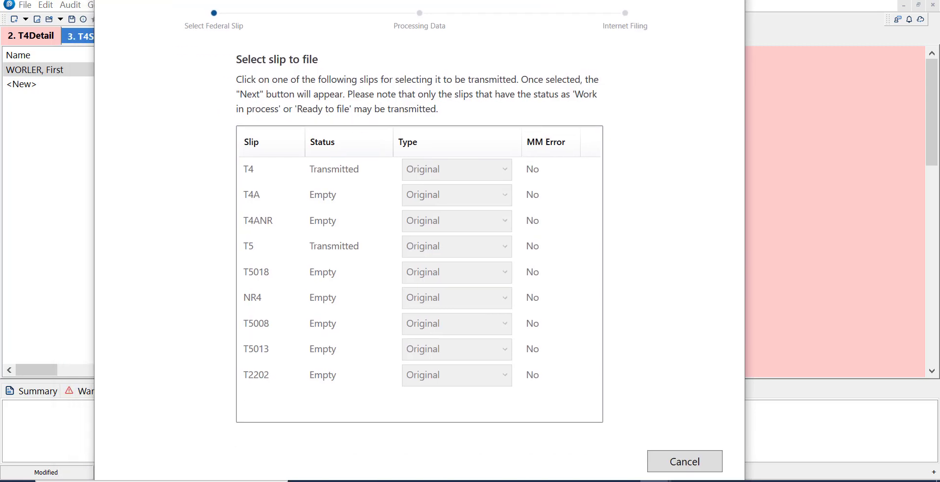
left_click(686, 456)
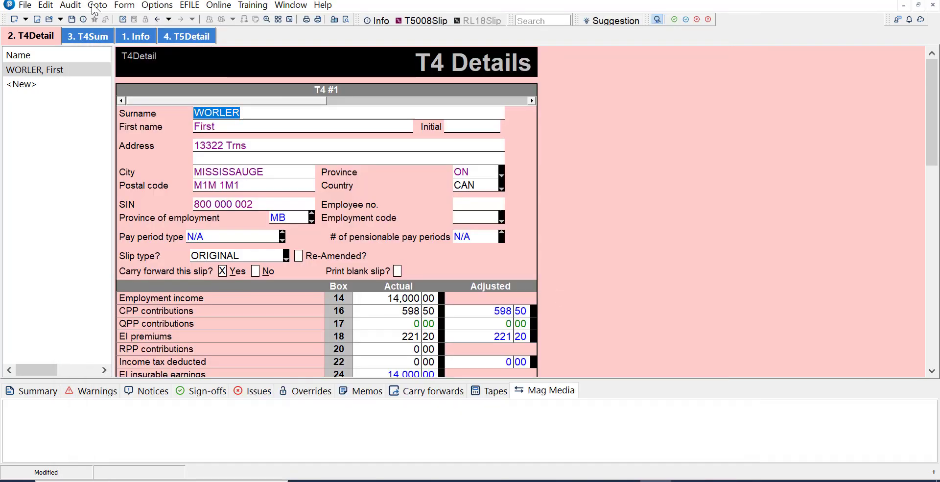
- In client properties, set T4 EFiling status to Work in process and T5 to Ready to file
left_click(85, 21)
left_click(415, 76)
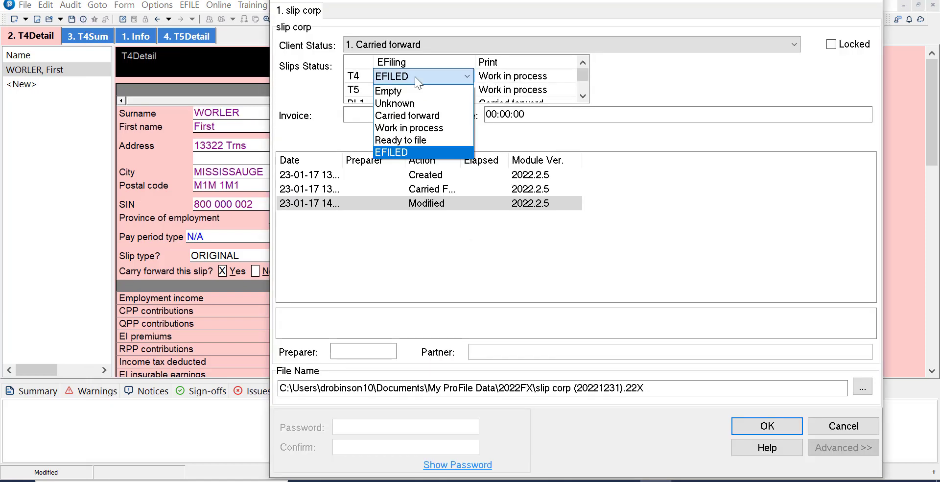
left_click(435, 126)
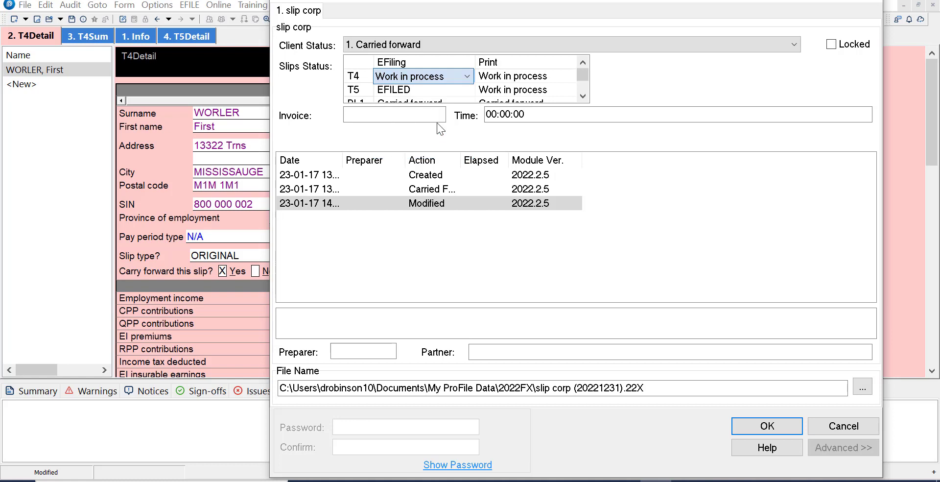
left_click(409, 91)
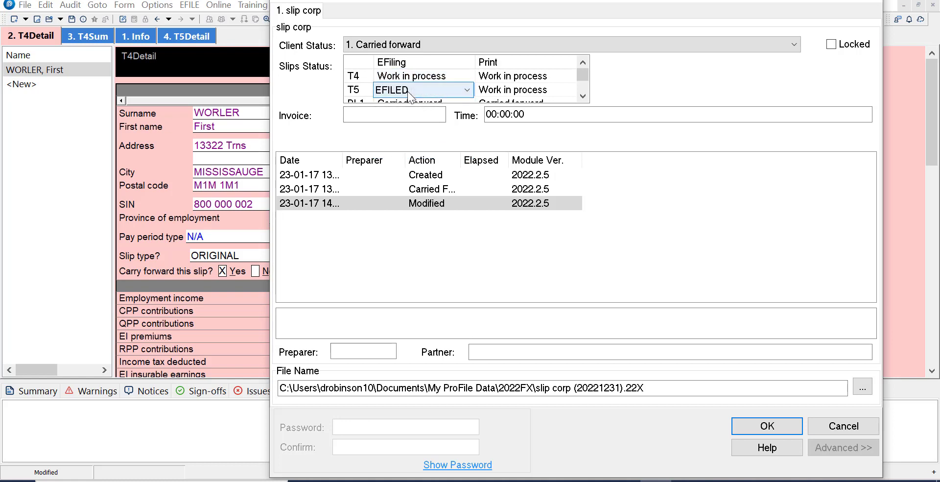
left_click(409, 94)
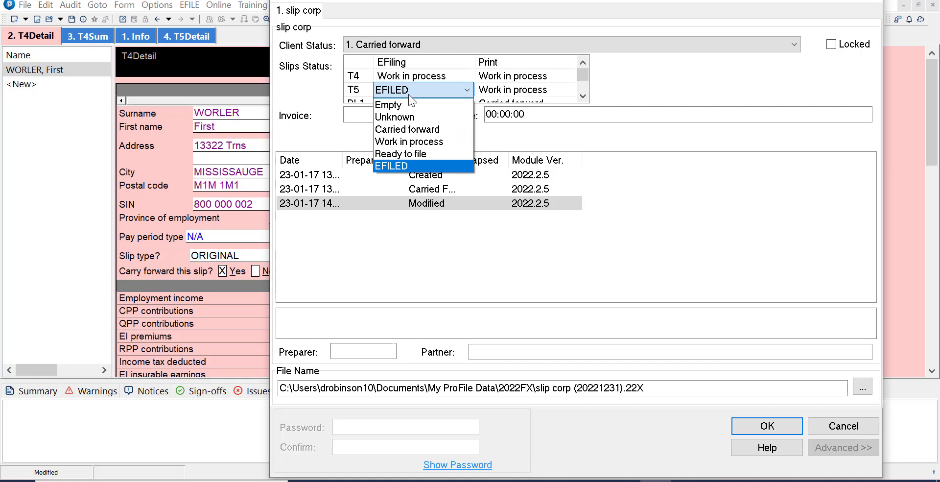
left_click(433, 153)
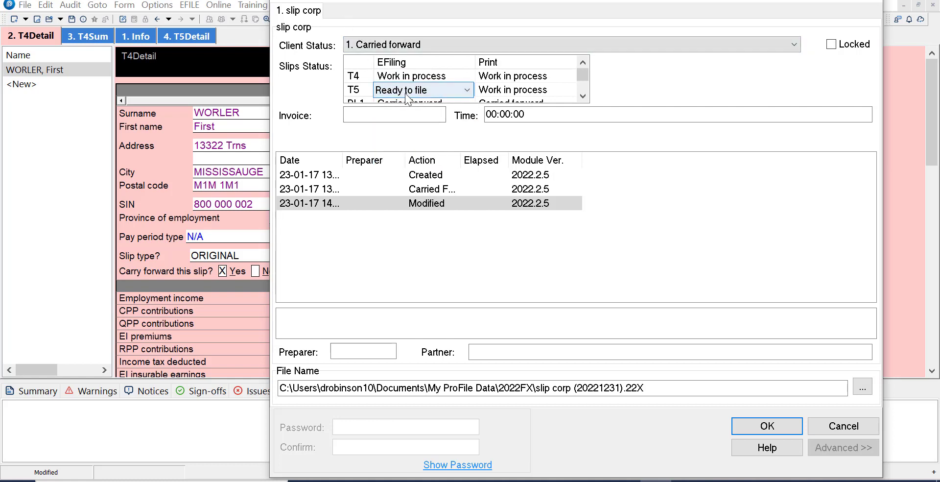
key("Return")
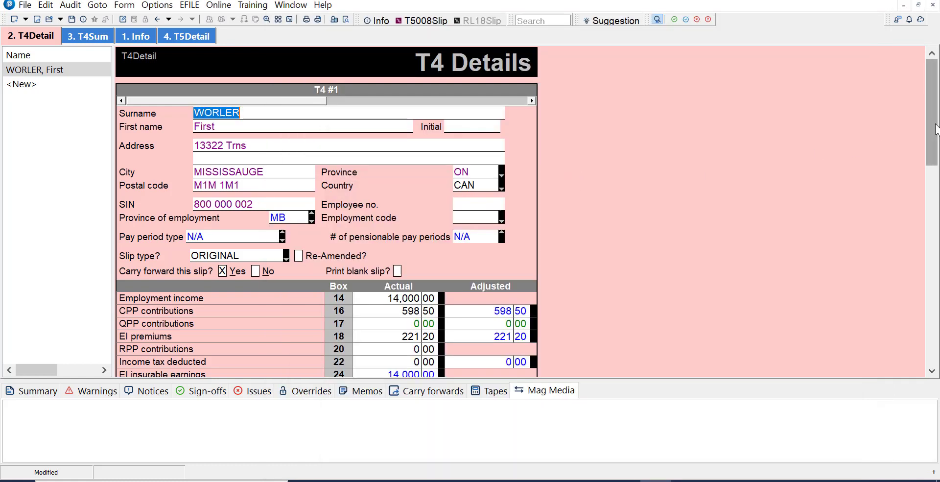
- Change the T4 slip type to AMENDED
scroll(934, 125, "down", 3)
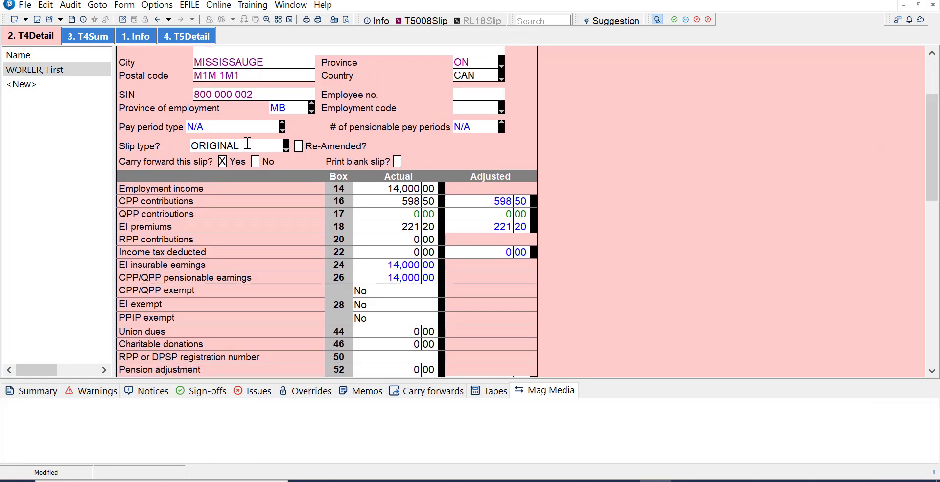
left_click(252, 144)
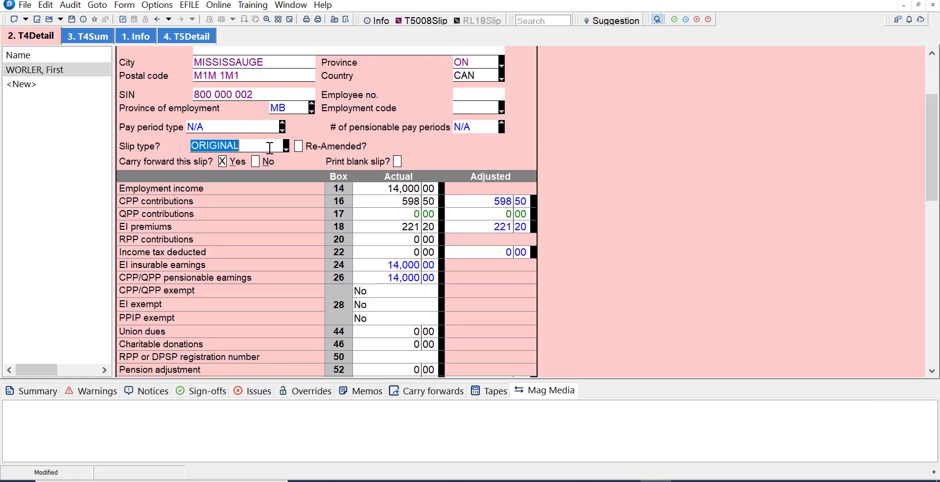
left_click(286, 147)
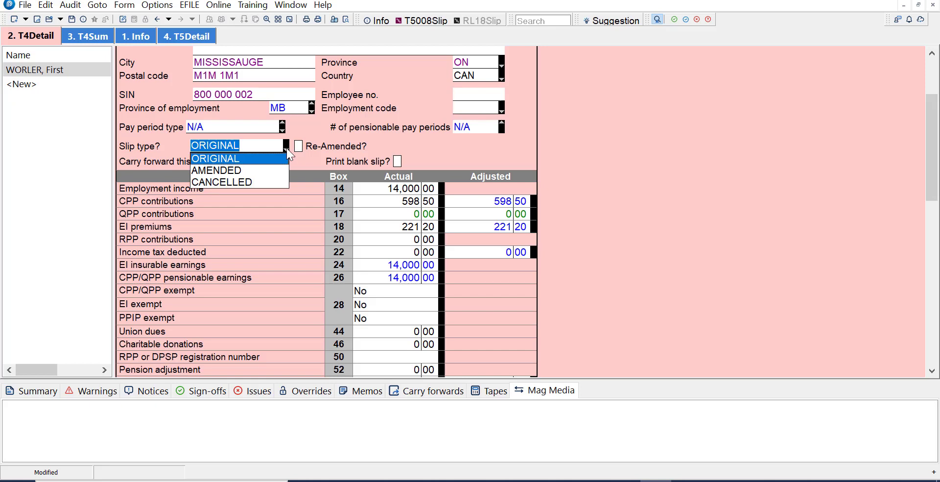
left_click(265, 169)
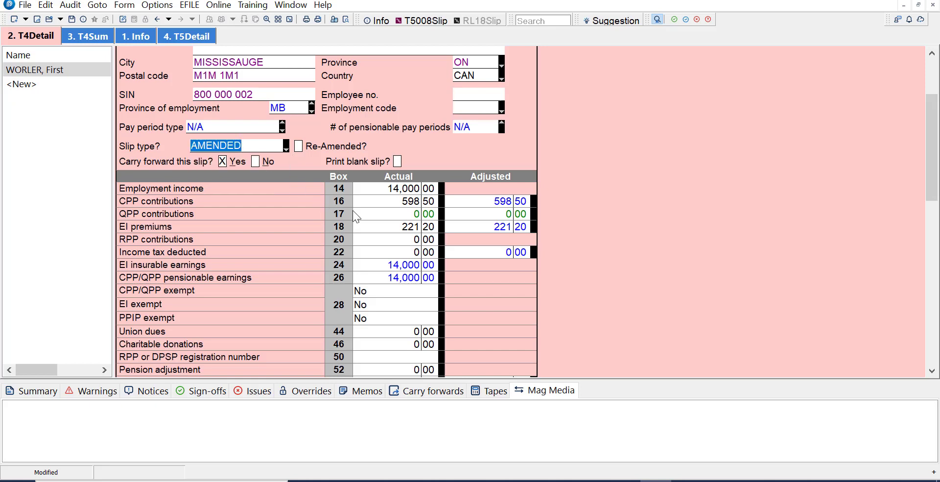
- Enter 300 as box 22 income tax deducted and show the return's Summary panel
left_click(408, 256)
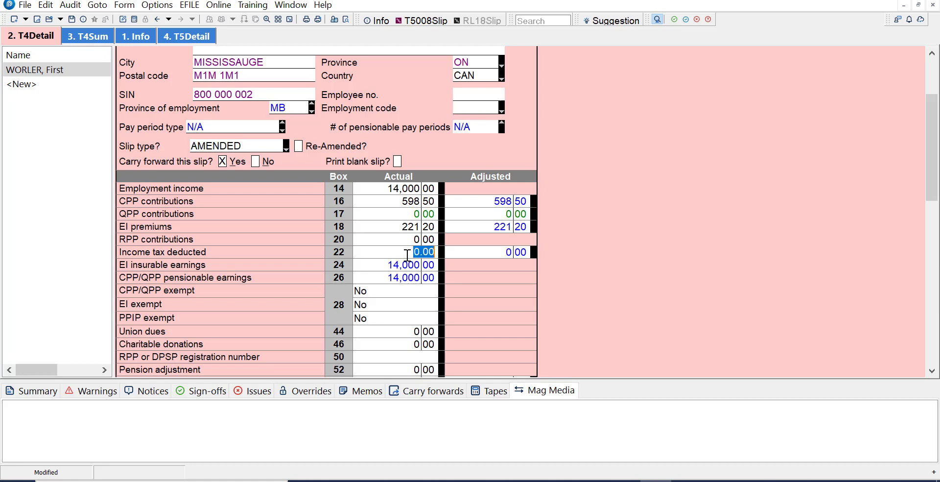
type("3000")
key("BackSpace")
key("Tab")
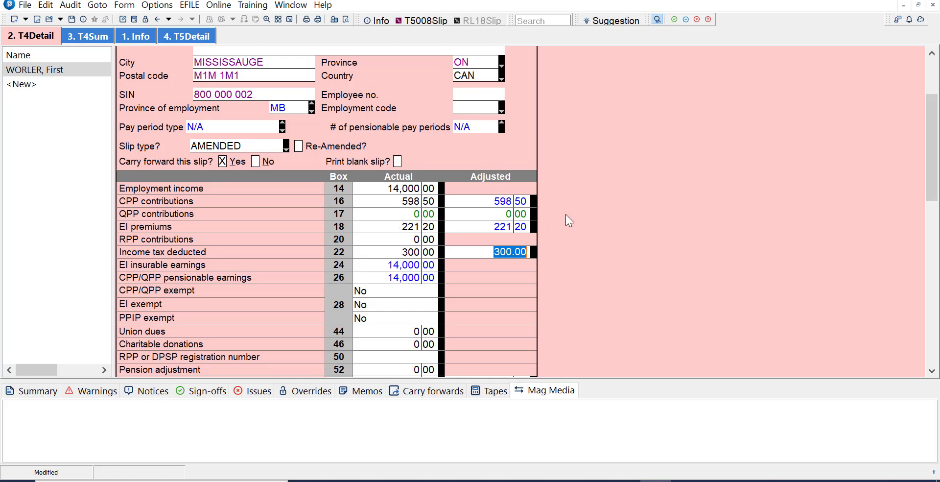
scroll(564, 218, "up", 3)
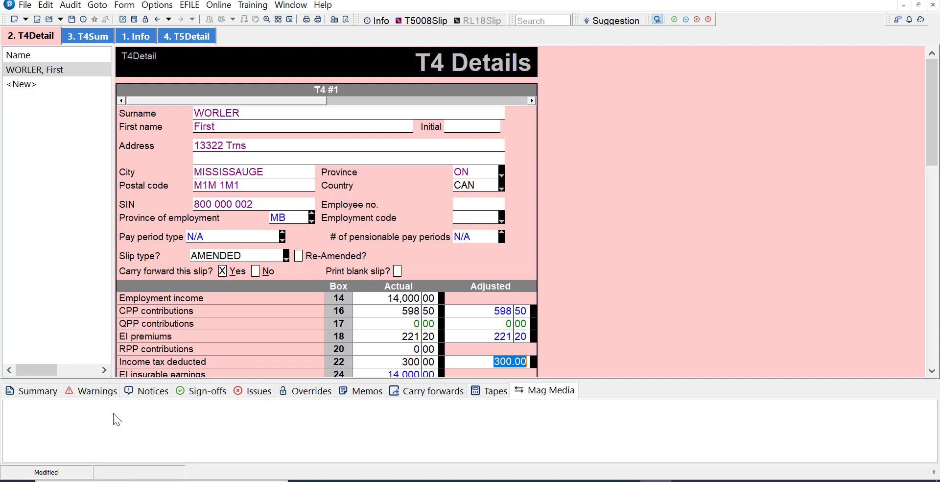
left_click(30, 392)
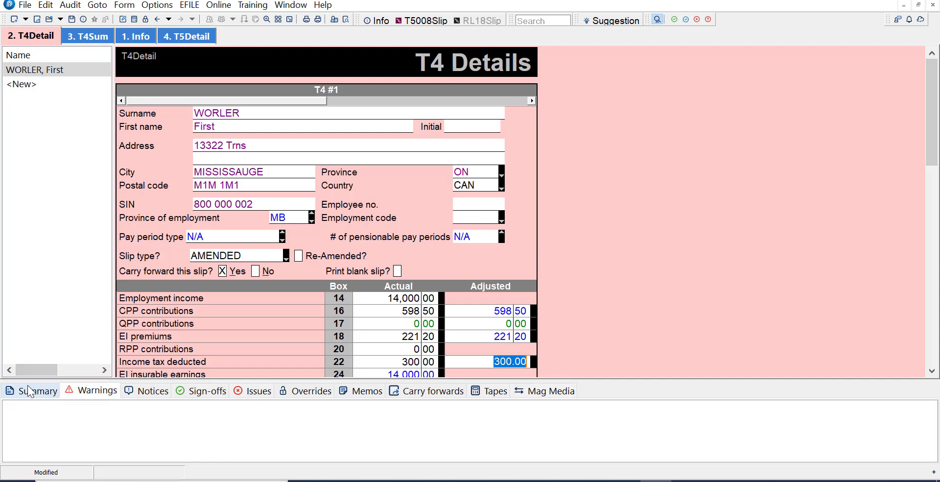
left_click(30, 392)
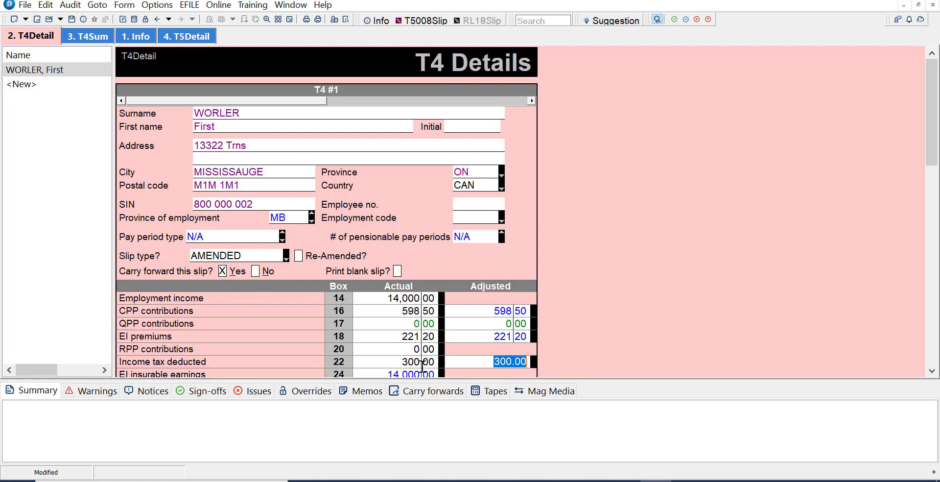
- Start EFILE Transmit Federal Slips and select the T4 slip with Type Amended
left_click(190, 6)
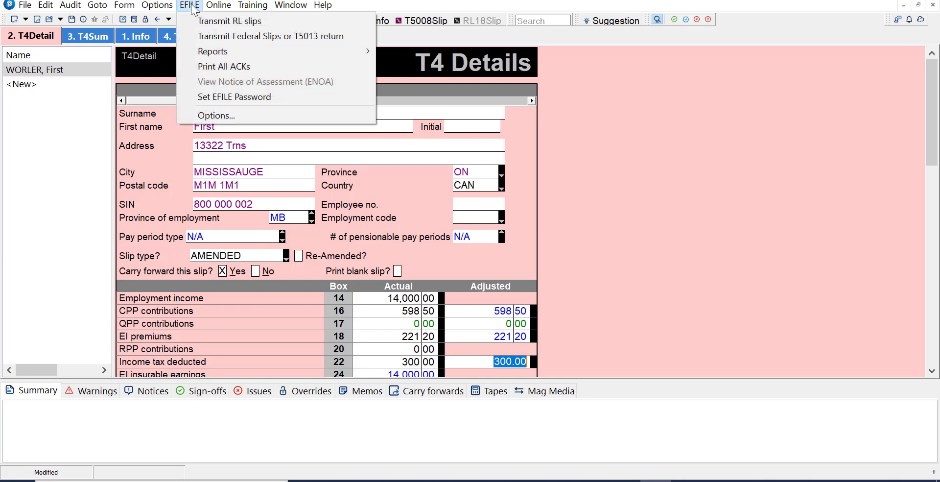
left_click(245, 34)
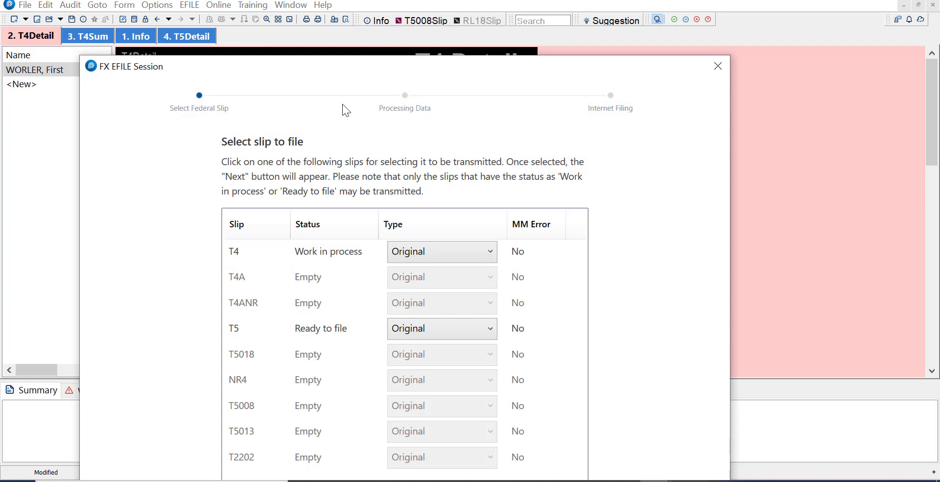
left_click_drag(383, 76, 396, 24)
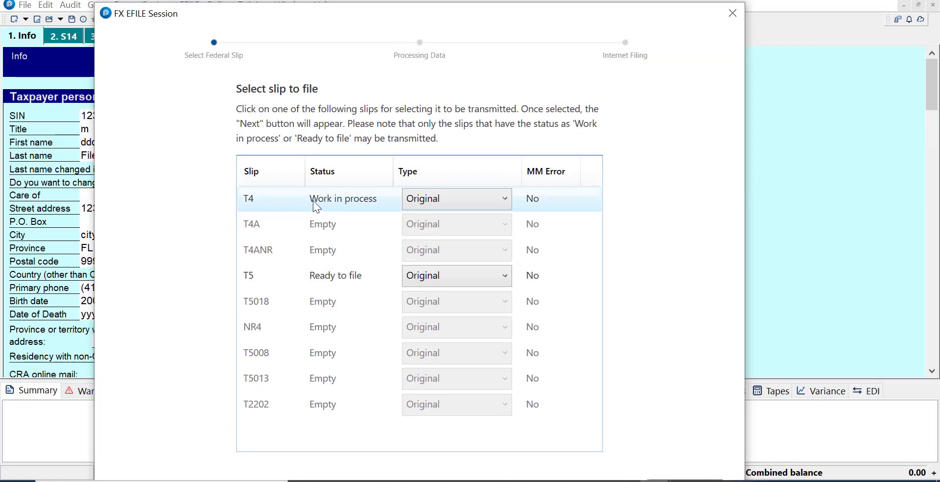
left_click(440, 206)
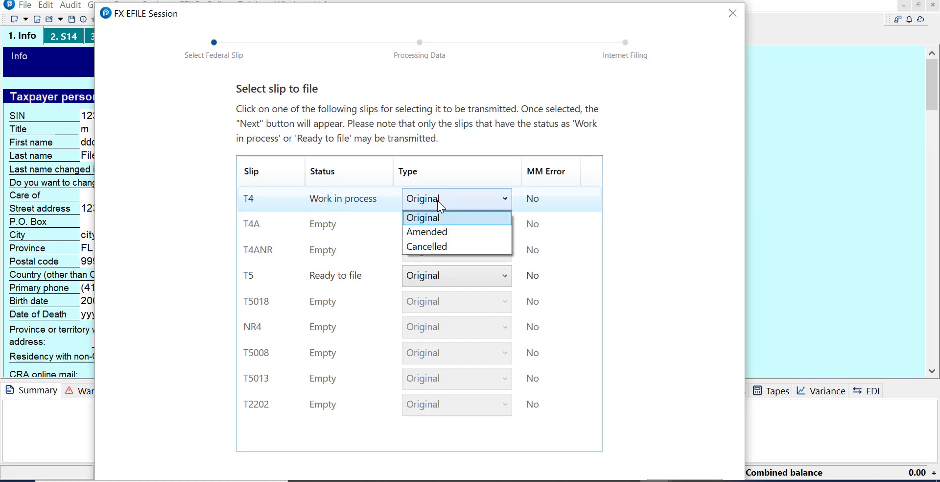
left_click(447, 230)
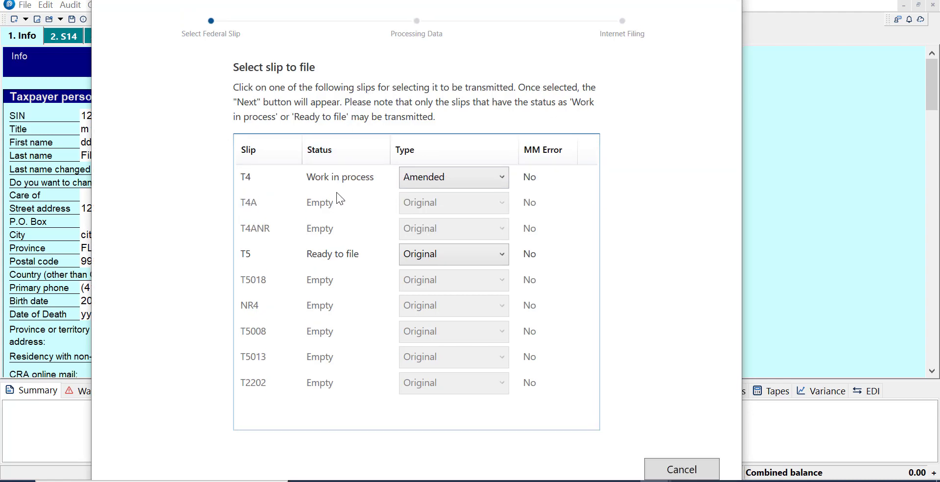
left_click(337, 177)
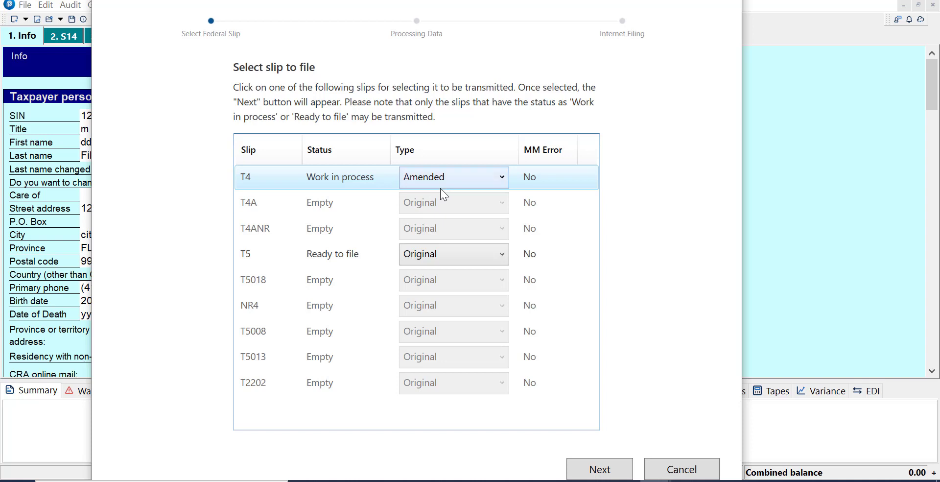
- Process the amended T4 slip and check the generated T4_A.xml file name
left_click(604, 469)
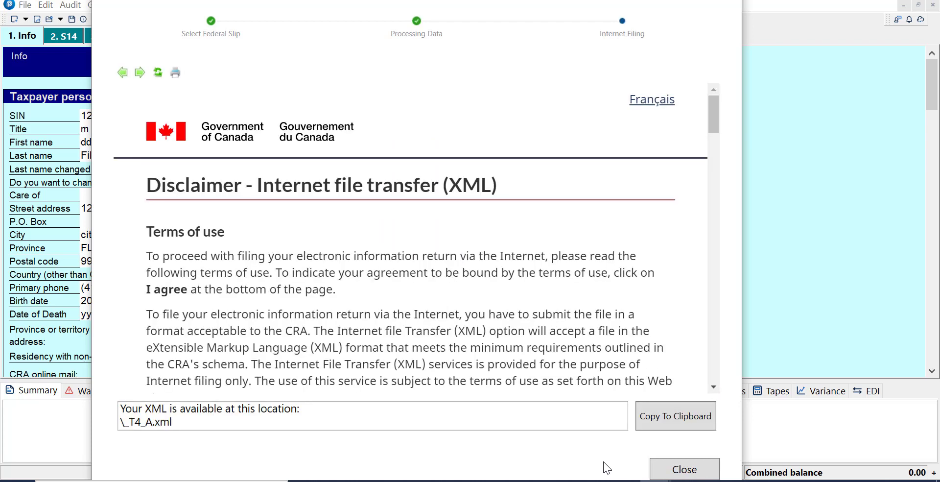
left_click(143, 421)
double_click(143, 421)
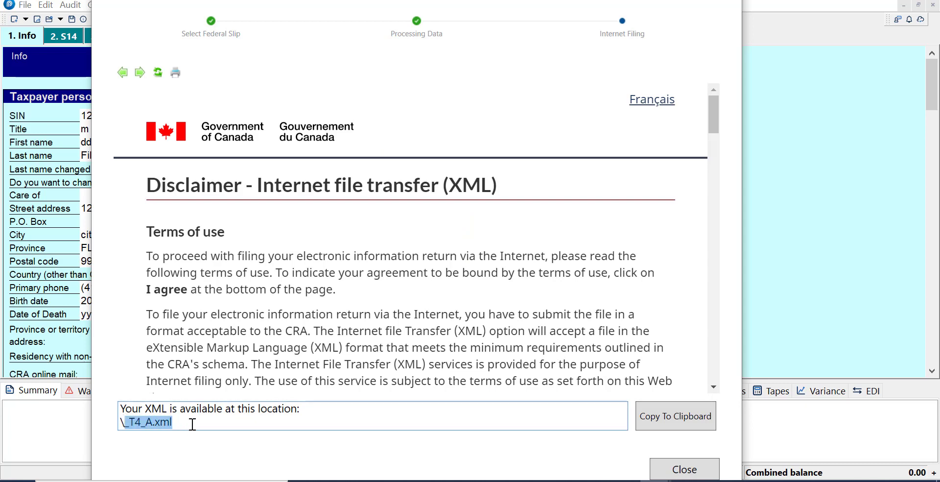
left_click(153, 426)
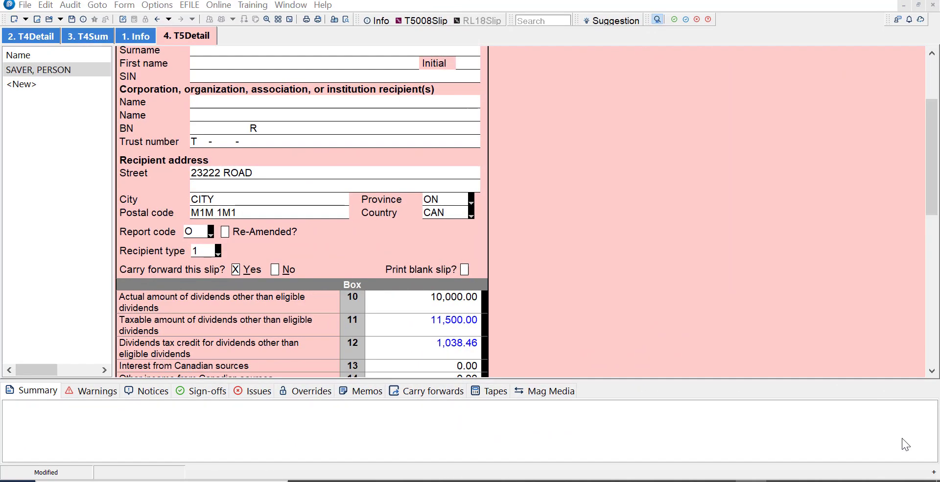
- Set the T5 slip's Report code to C:Cancelled on the T5Detail form
scroll(924, 102, "up", 5)
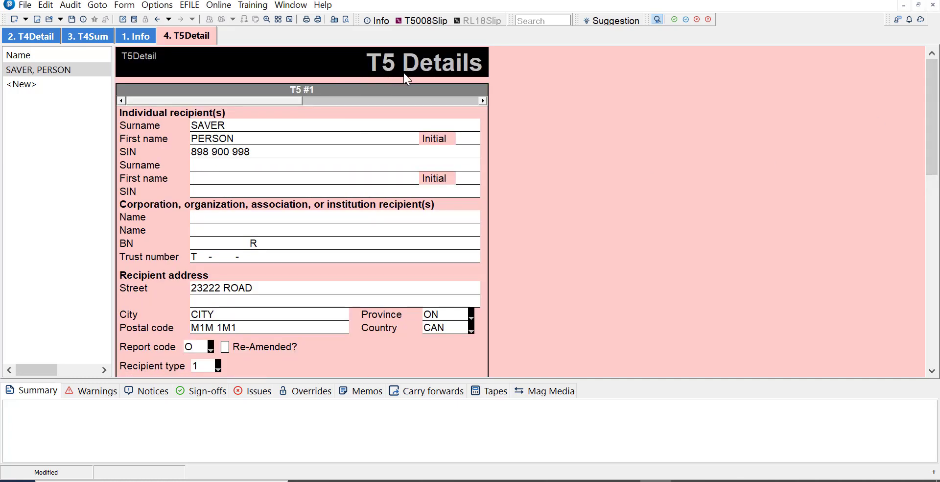
left_click_drag(934, 123, 937, 163)
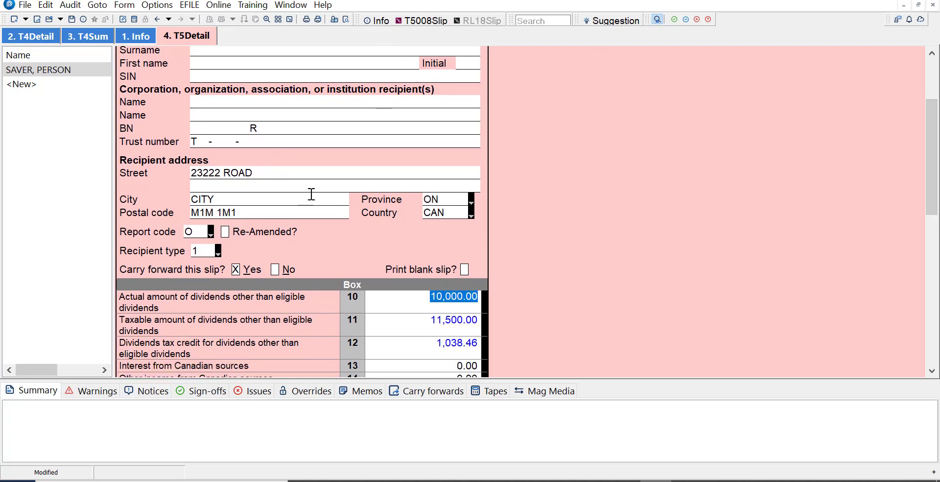
left_click(209, 232)
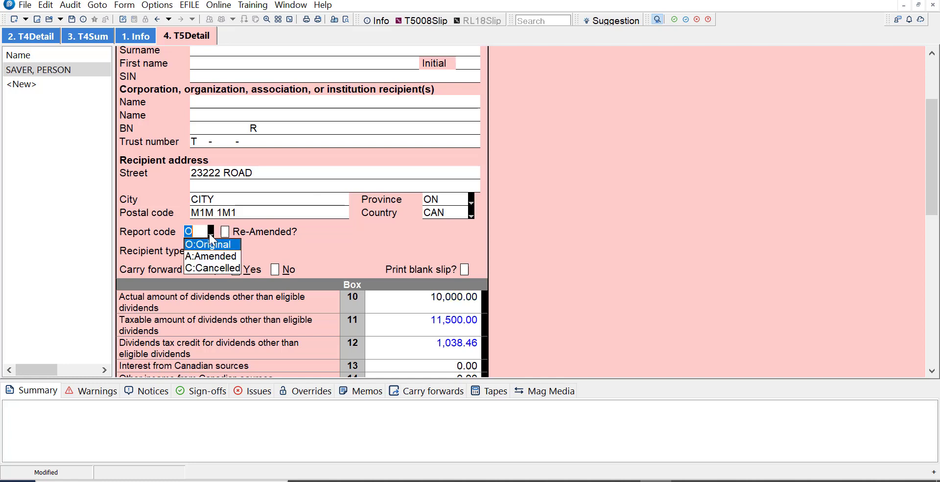
left_click(214, 269)
key("Tab")
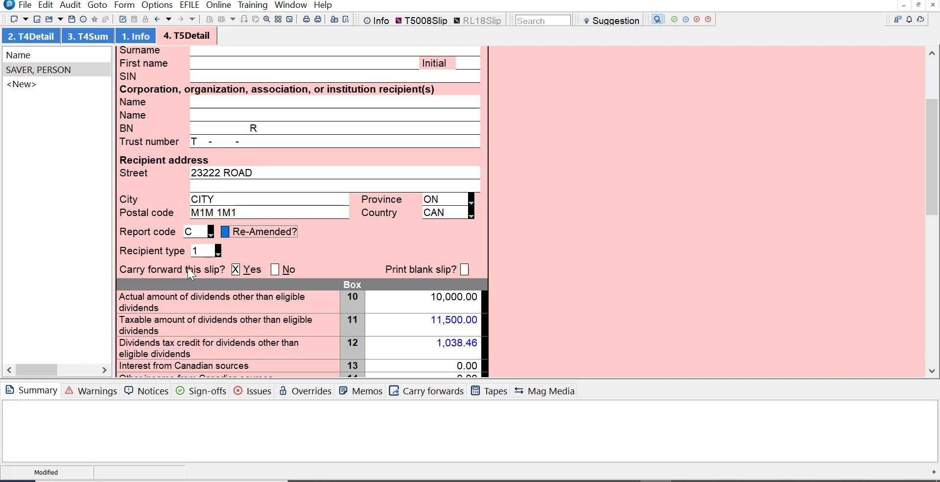
left_click(403, 300)
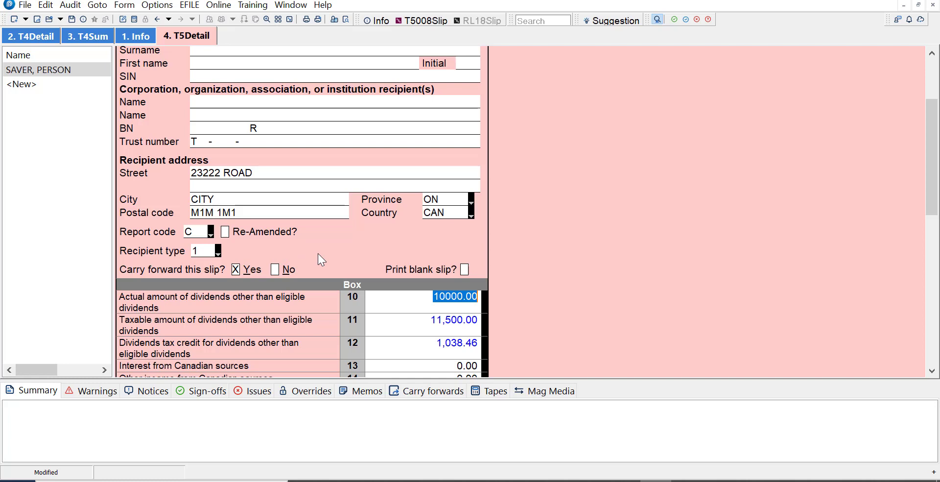
- Start EFILE Transmit Federal Slips and set the T5 slip's Type to Cancelled
left_click(190, 5)
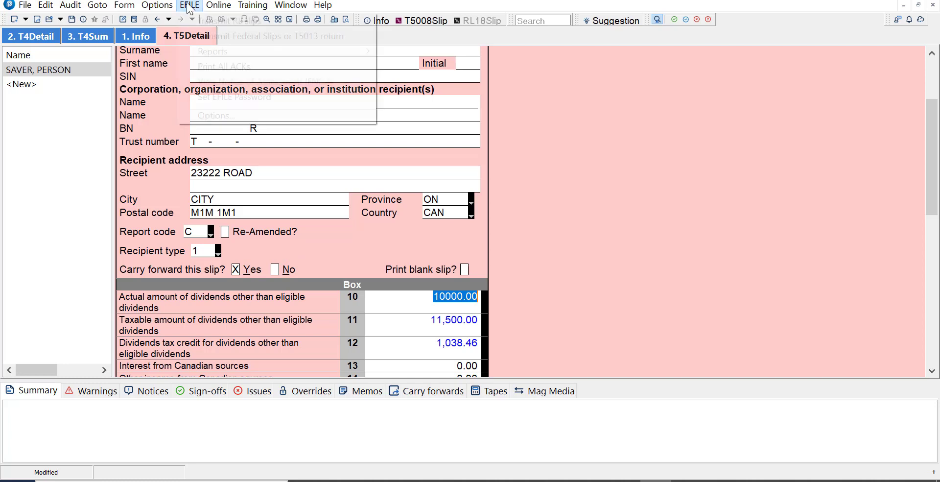
left_click(240, 35)
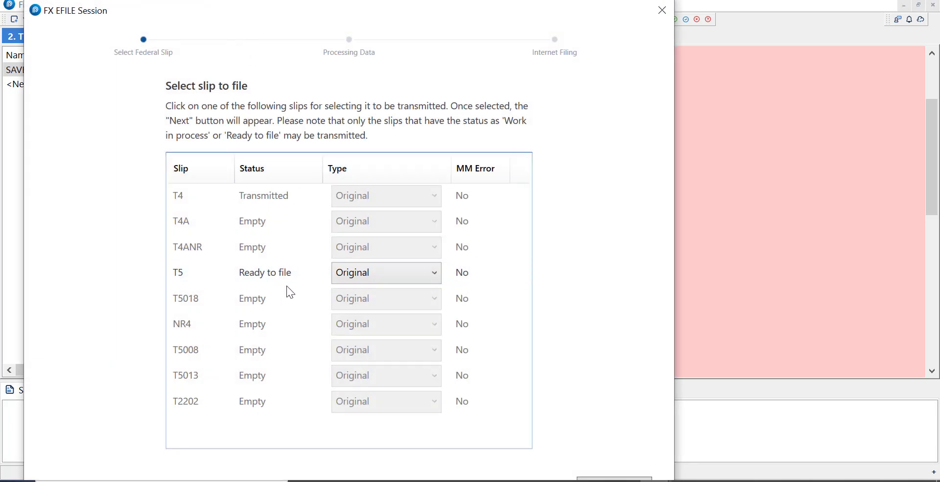
left_click(371, 277)
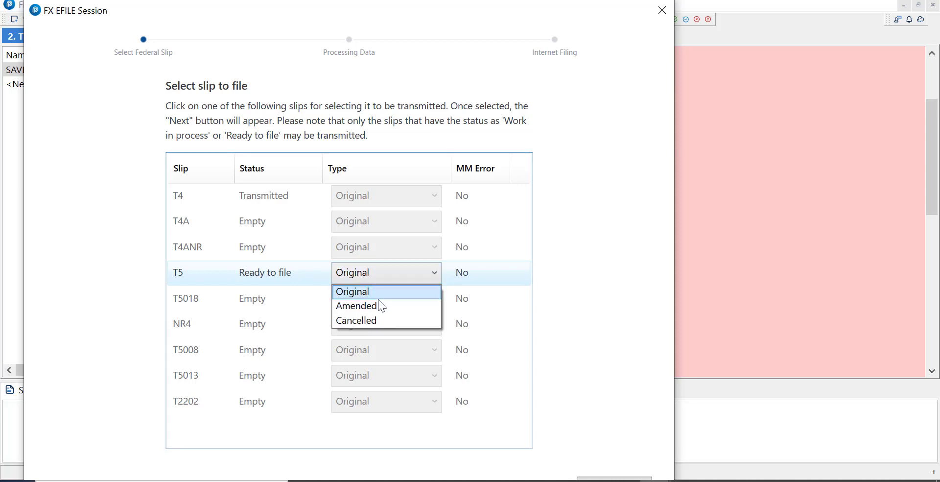
left_click(377, 319)
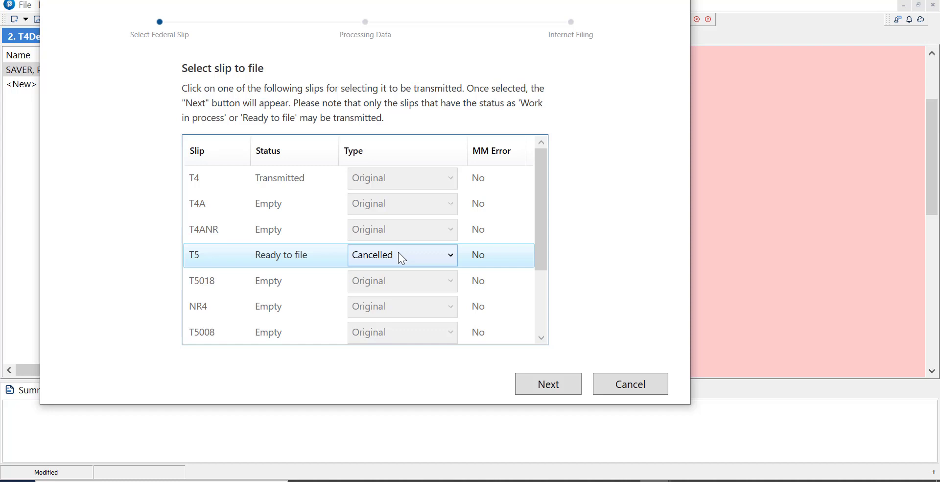
- Process the cancelled T5 slip and check the generated T5_C.xml file name
left_click(536, 390)
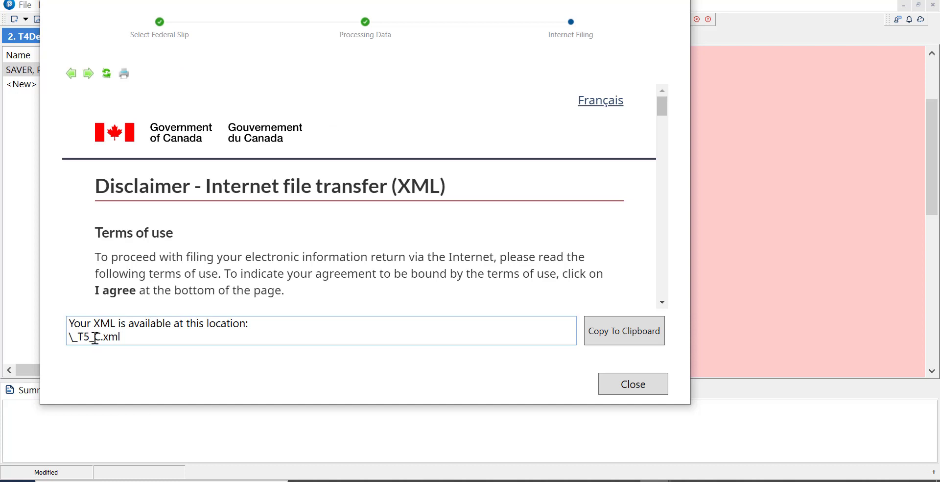
left_click_drag(95, 337, 103, 335)
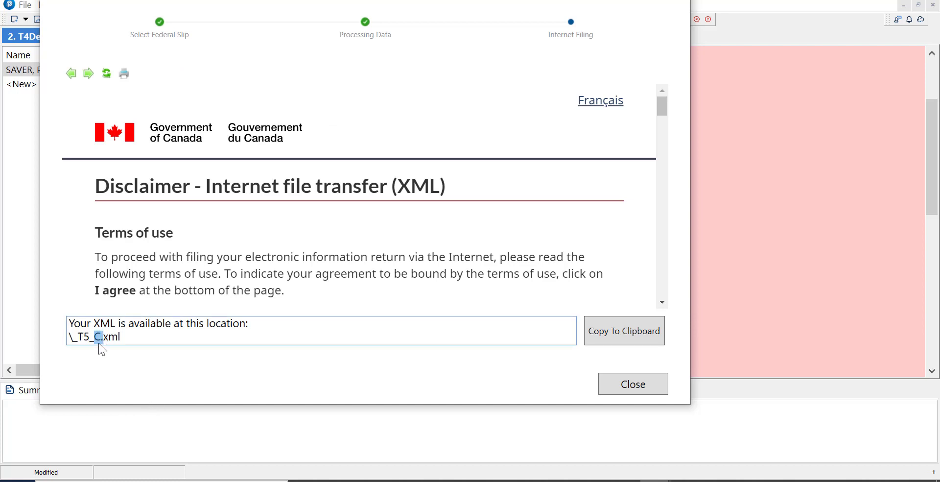
left_click(663, 100)
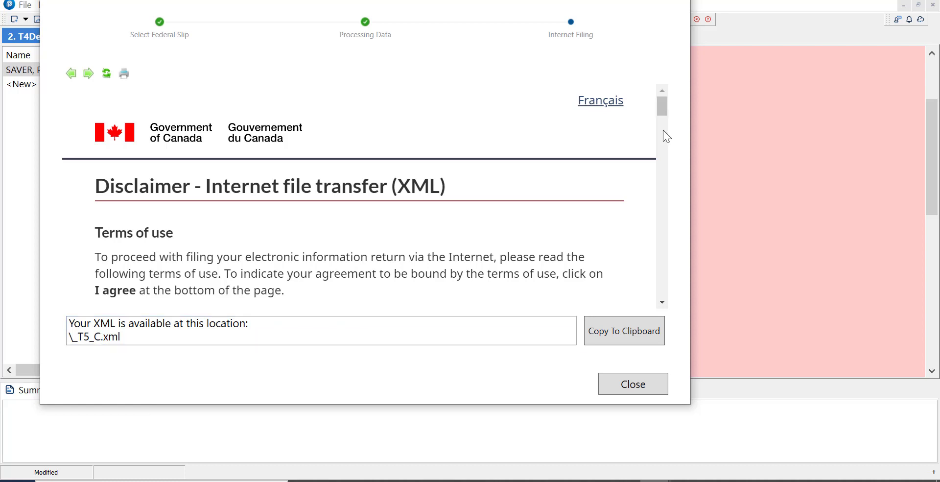